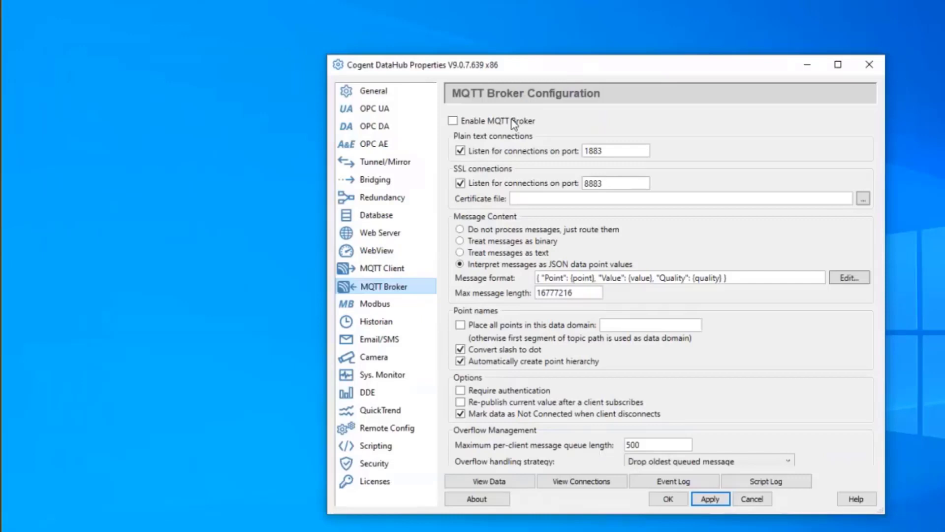
Step: Enable the MQTT broker and apply the configuration
click(484, 127)
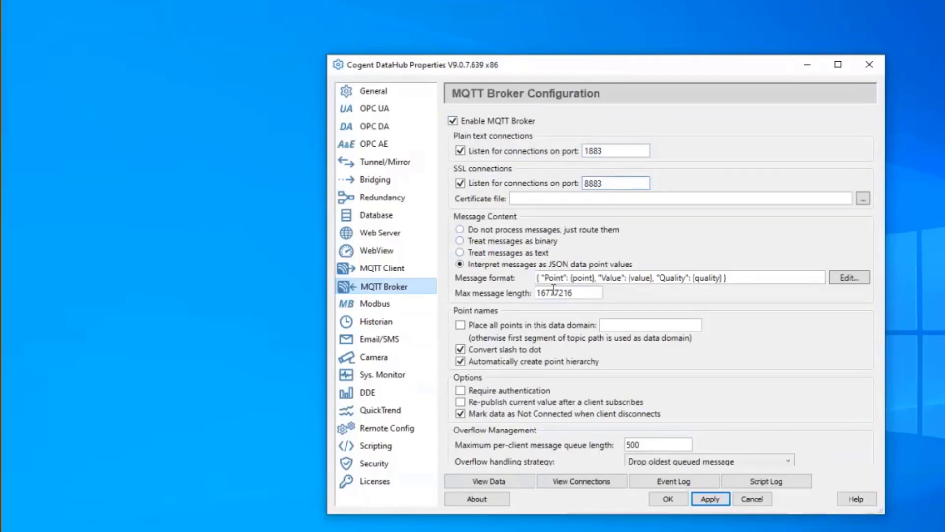
drag(543, 279, 732, 278)
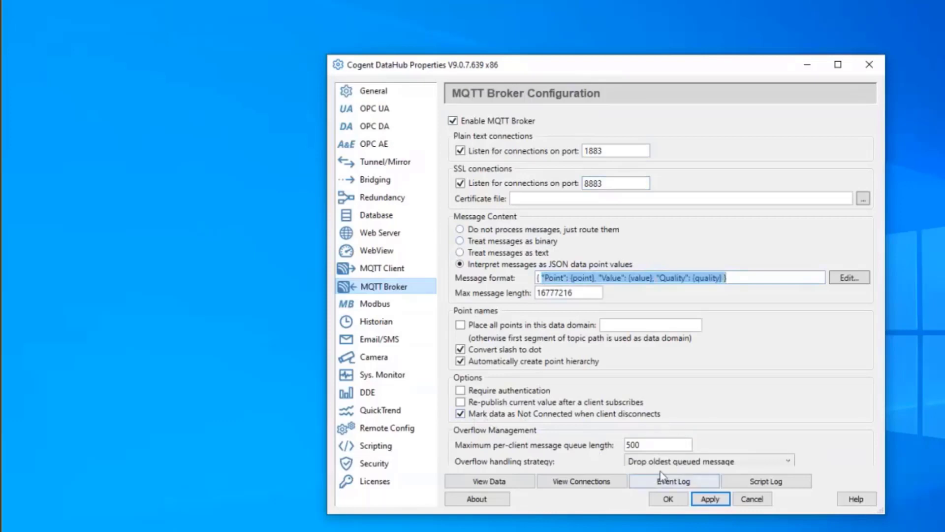
click(711, 500)
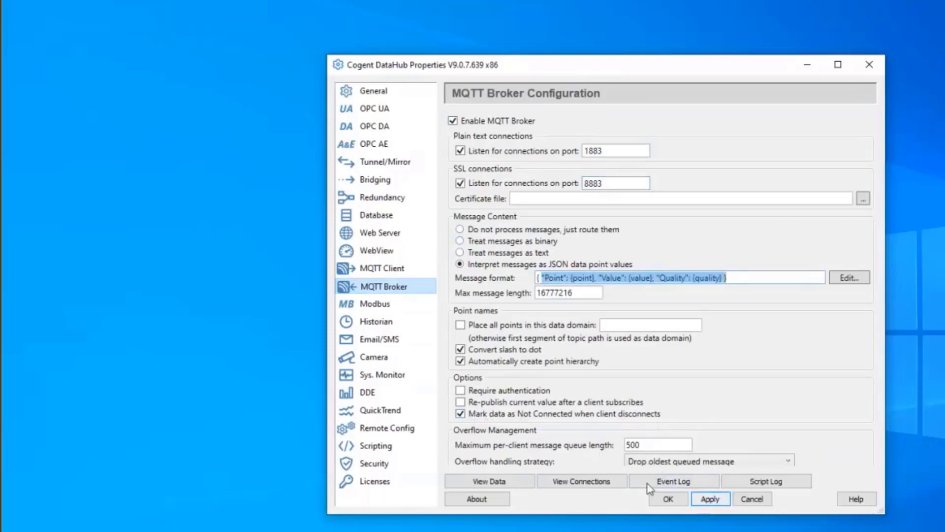
Step: Open the connection viewer and examine the MQTT broker entry and its Device1, Device2 and Device3 client connections
click(604, 486)
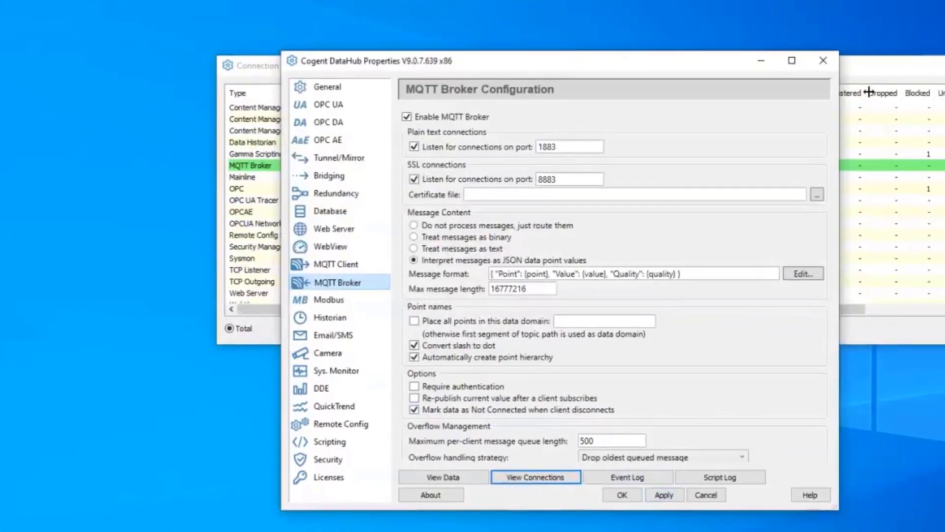
click(867, 66)
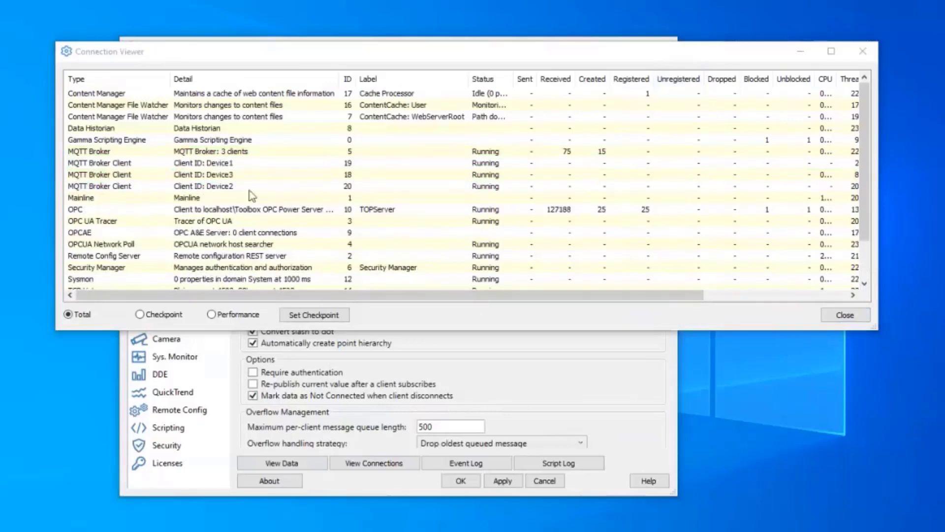
click(224, 163)
click(228, 187)
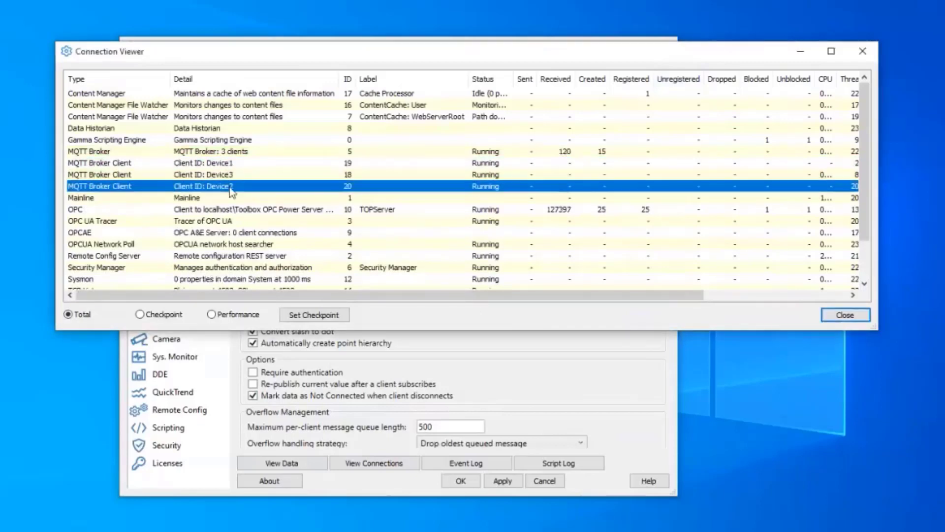
click(228, 175)
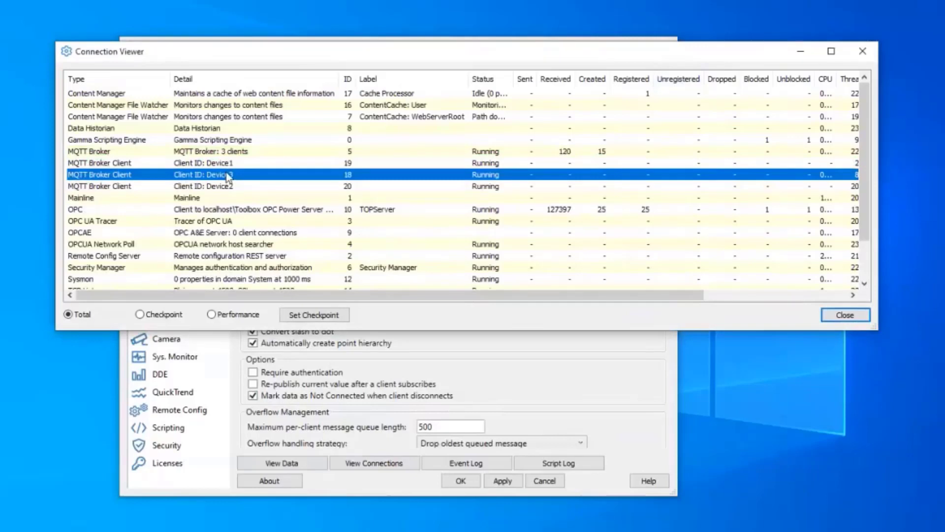
click(345, 152)
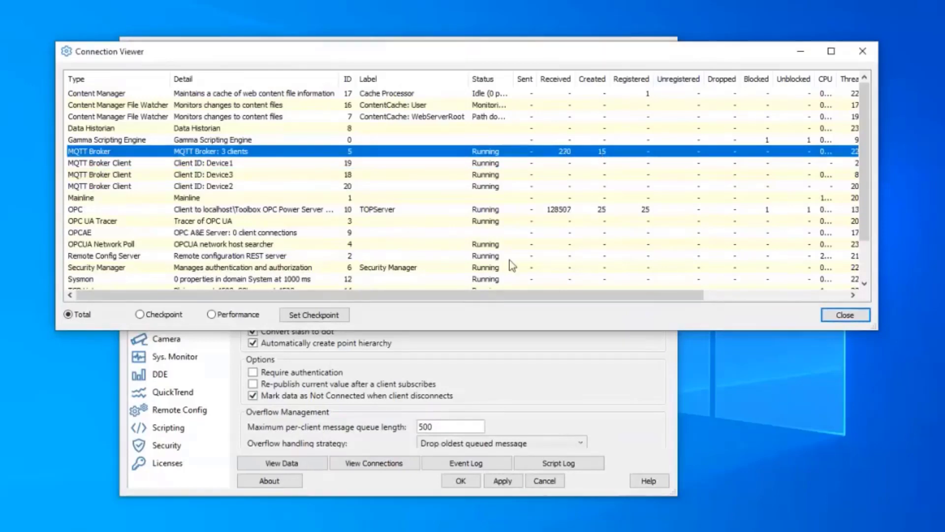
Step: Open the data browser and view the data points of the Device1, Device2 and Device3 domains
click(298, 465)
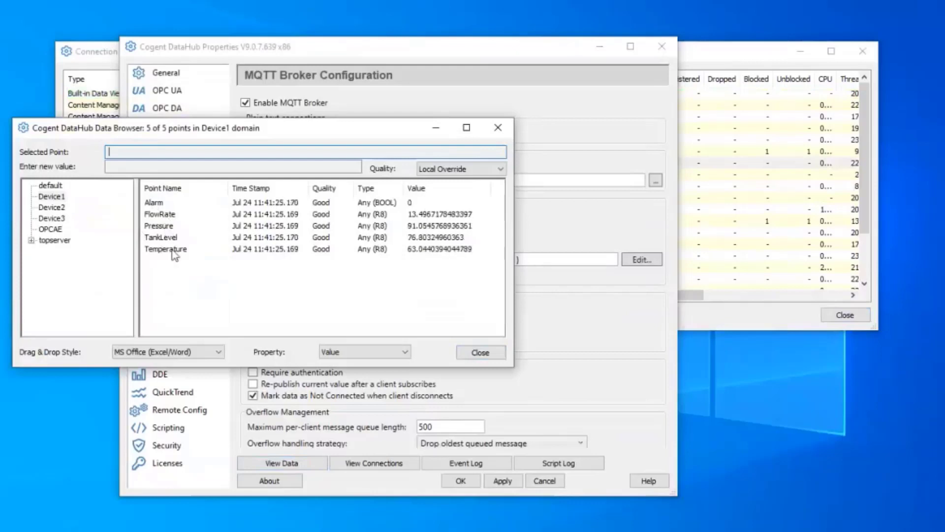
click(62, 209)
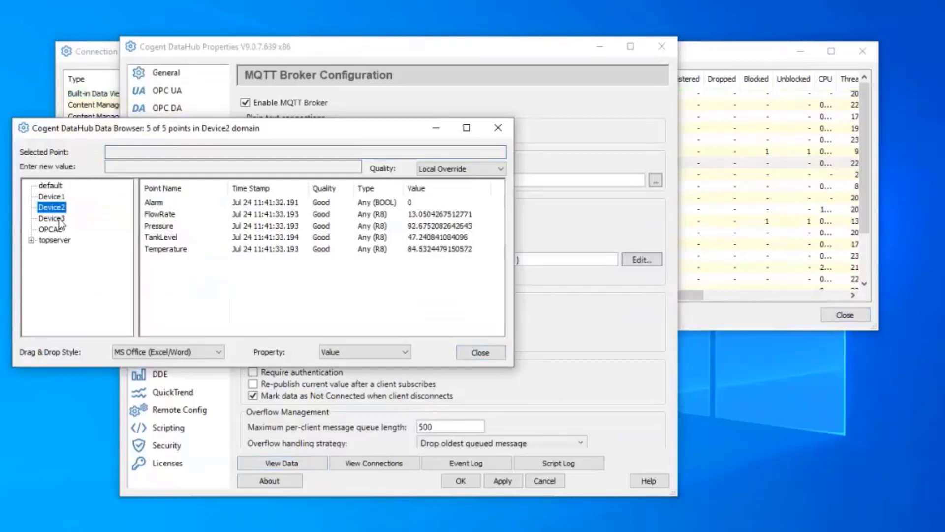
click(61, 221)
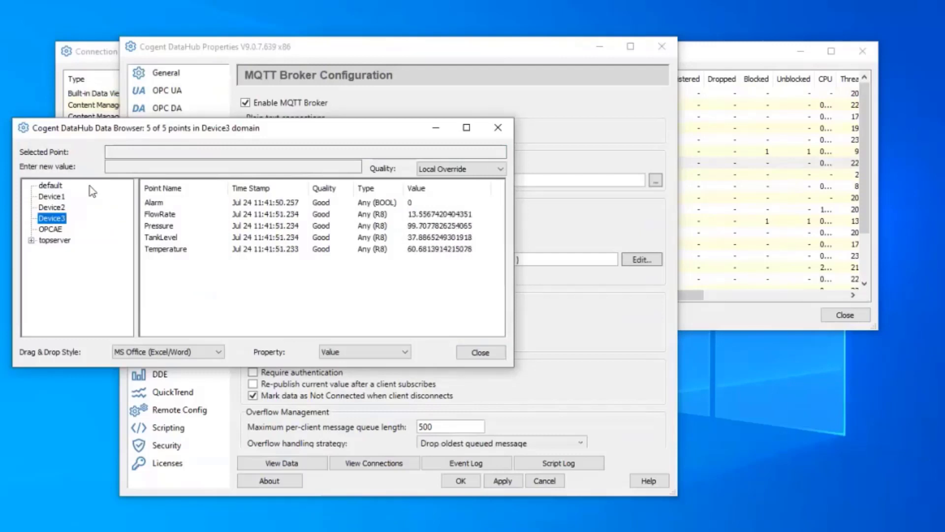
click(155, 240)
Step: Examine the Ramp points under topserver's Simulation Examples Functions and the FlowRate point of Device2 in the data browser
click(51, 240)
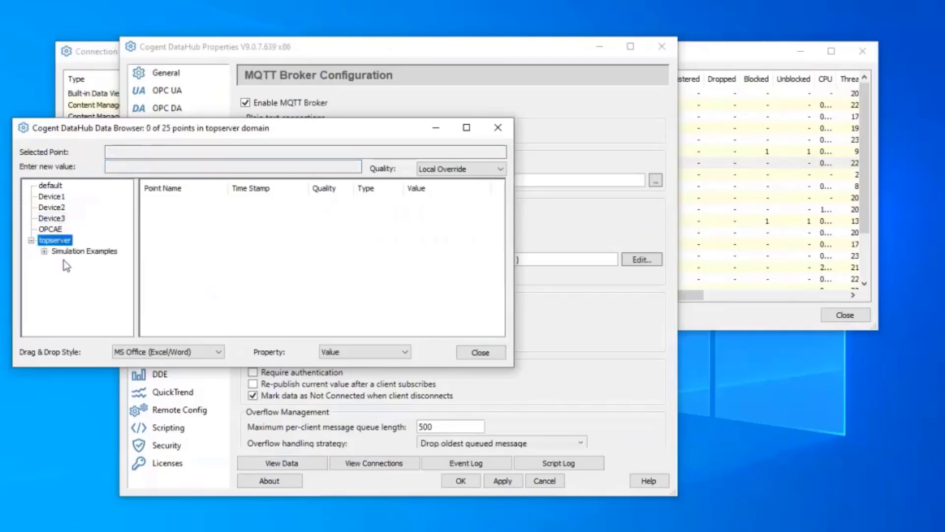
click(69, 265)
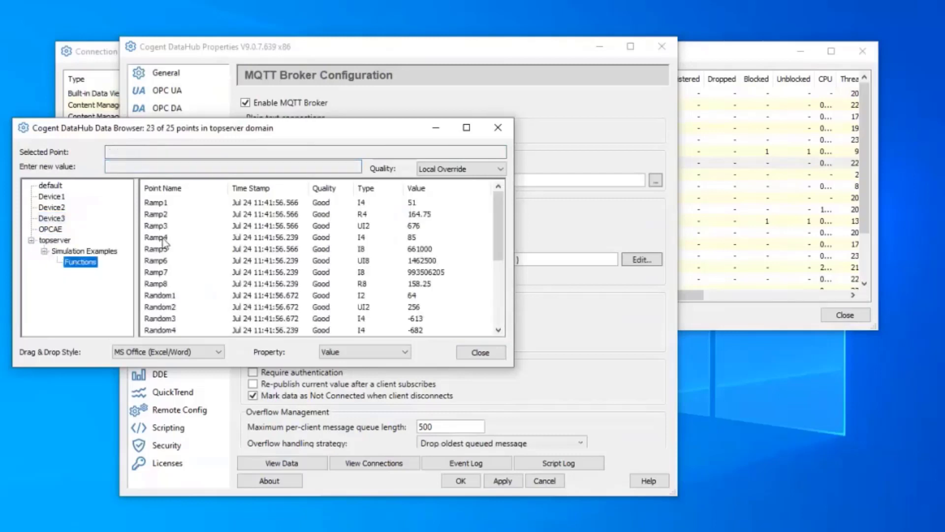
click(162, 240)
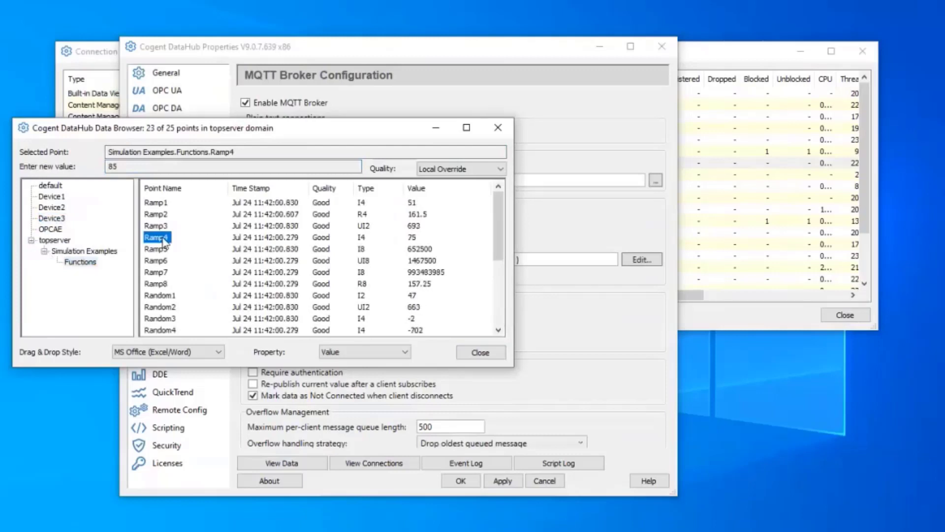
click(162, 203)
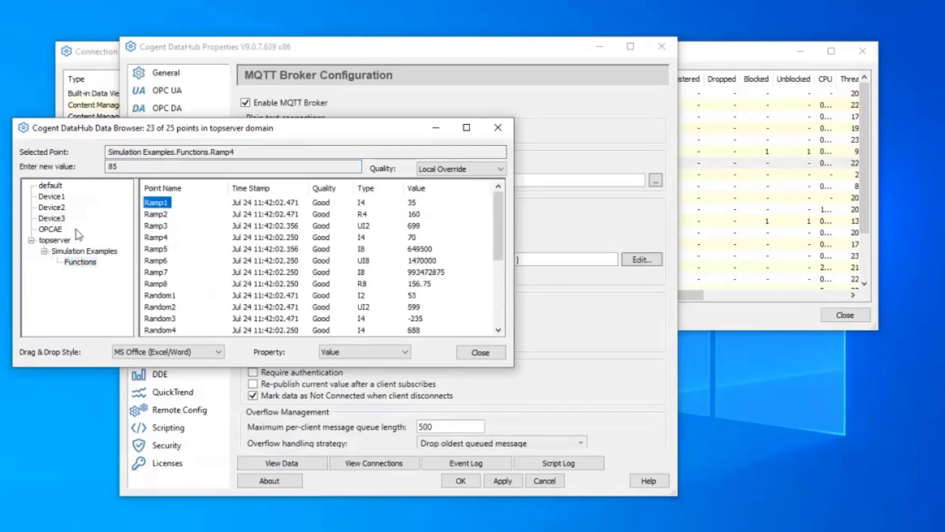
click(55, 207)
click(172, 215)
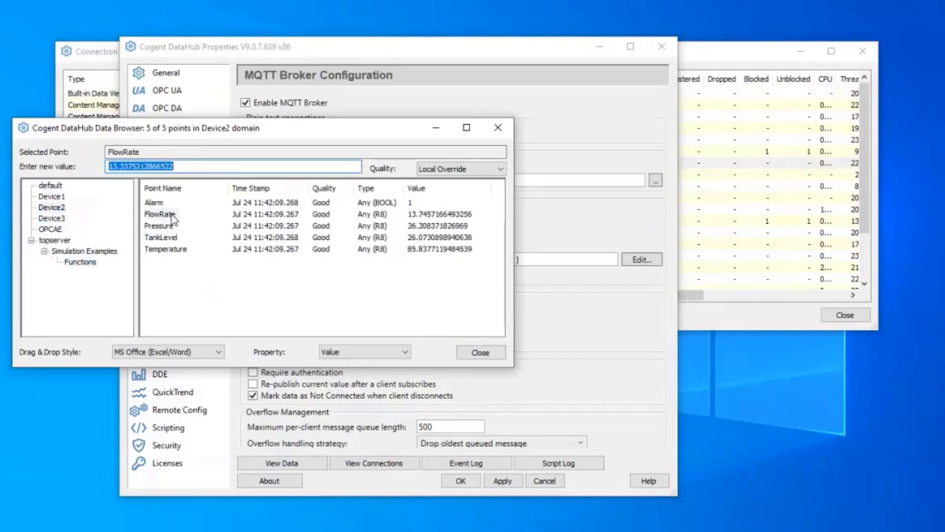
Step: Switch to OPC Quick Client and connect it to the local Cogent.DataHub.1 server
click(194, 524)
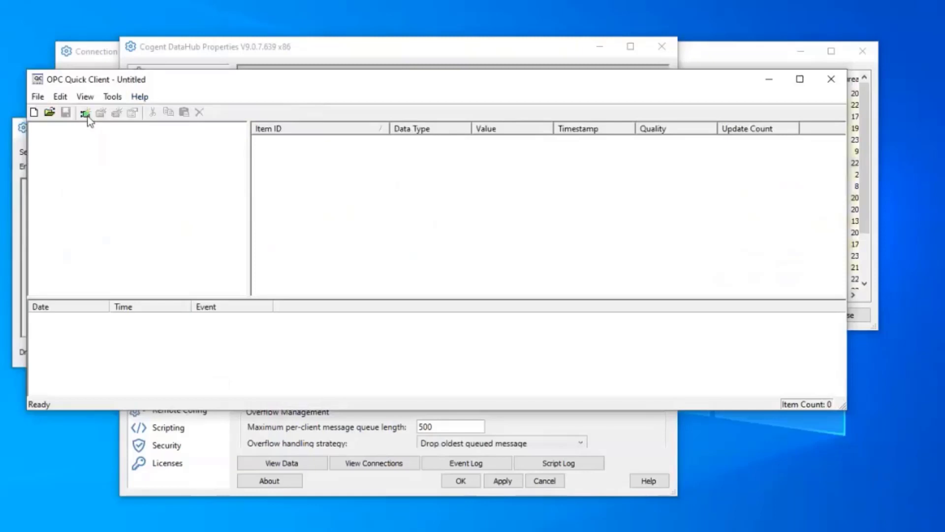
click(86, 112)
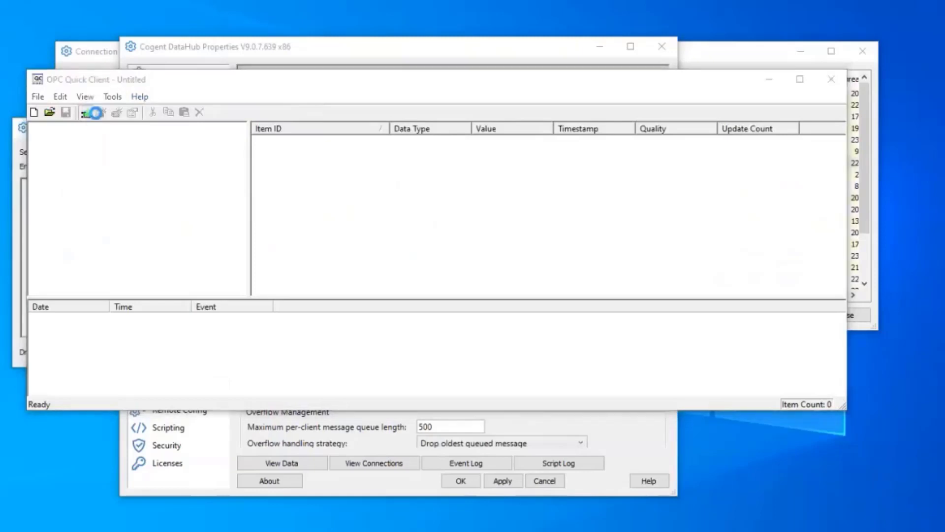
click(377, 193)
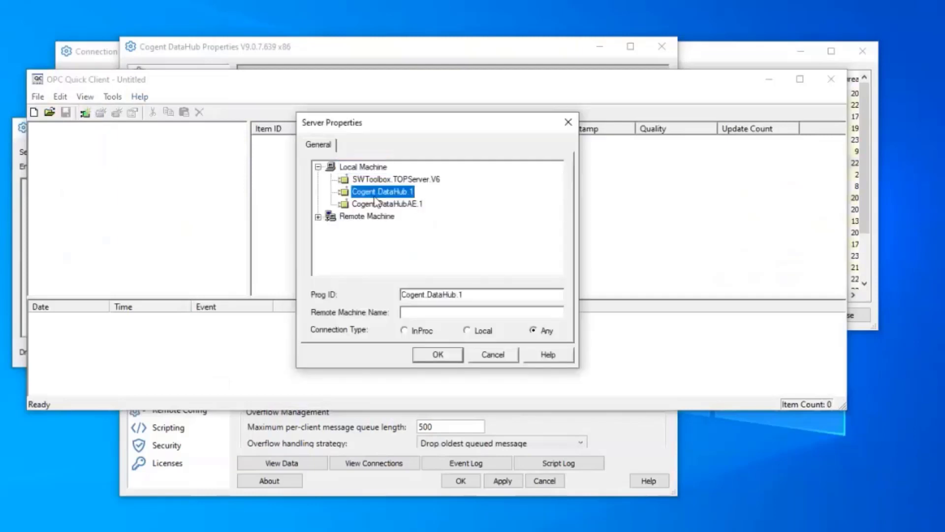
click(435, 353)
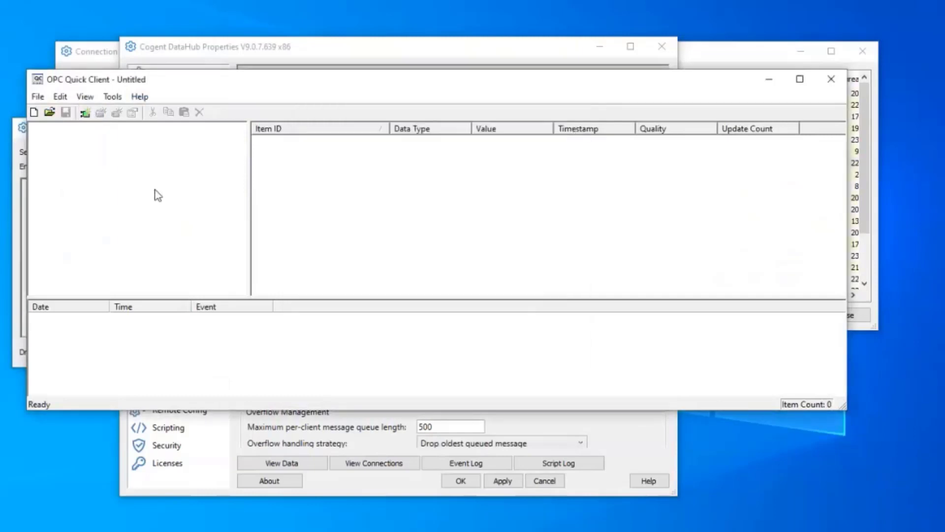
Step: Create a group named group1 with a 100 ms update rate under the Cogent.DataHub.1 server connection
click(103, 115)
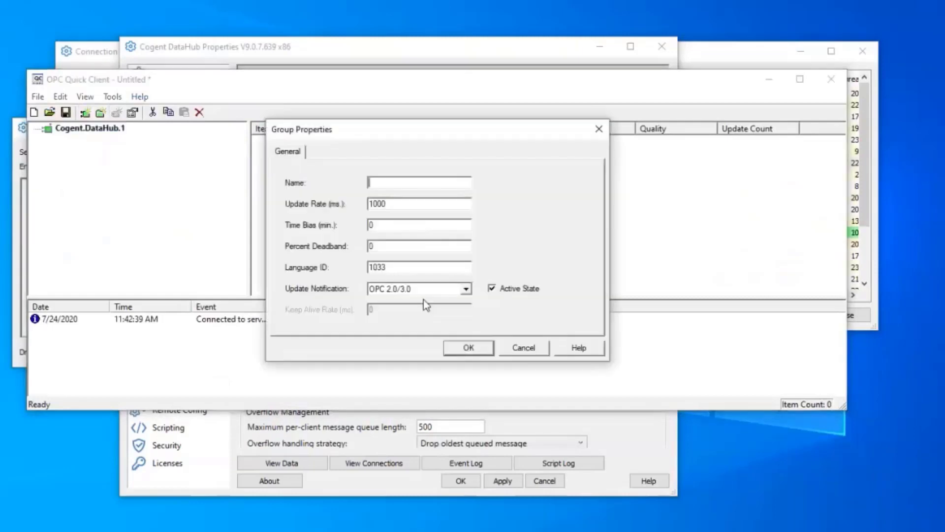
click(389, 204)
key(BackSpace)
click(381, 182)
text(group1)
click(475, 348)
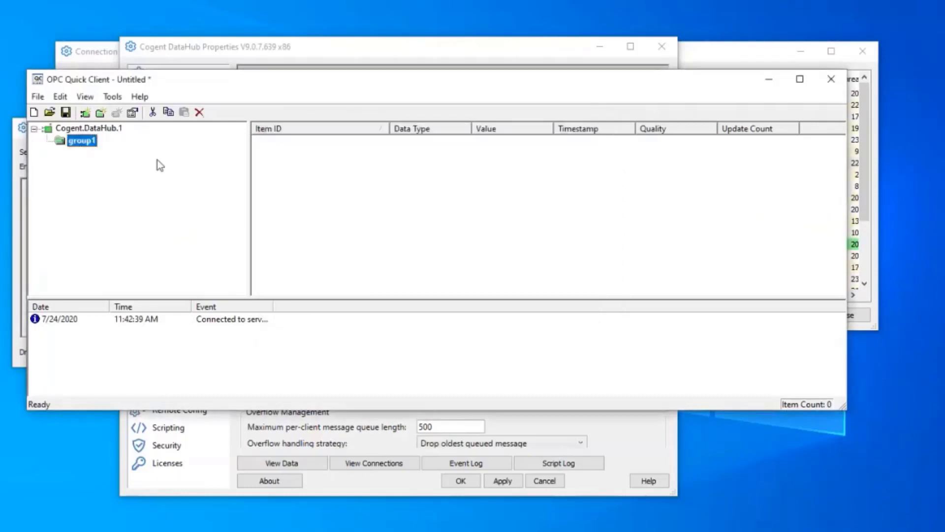
Step: Add all items of Device1, Device2 and Device3 to group1, and enlarge the window and item list to show them all
click(117, 114)
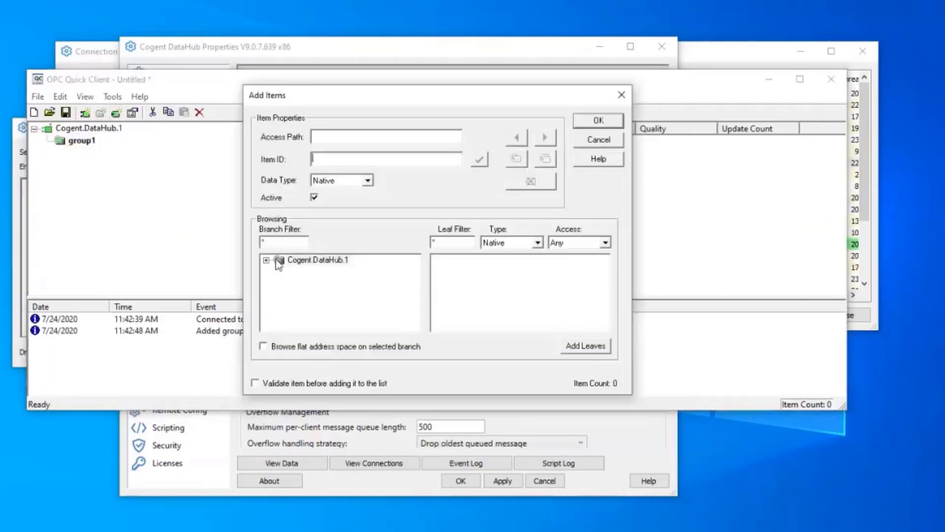
click(289, 271)
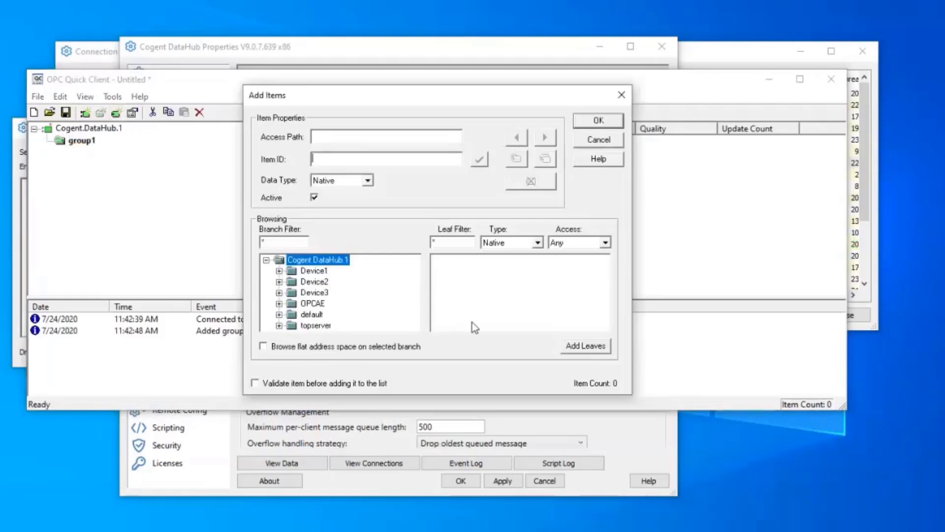
drag(472, 323, 437, 256)
click(578, 344)
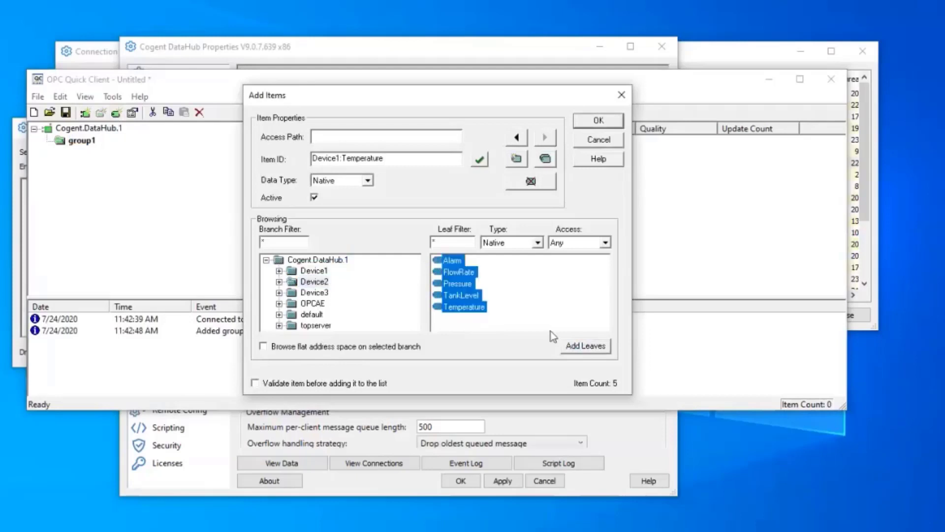
click(568, 344)
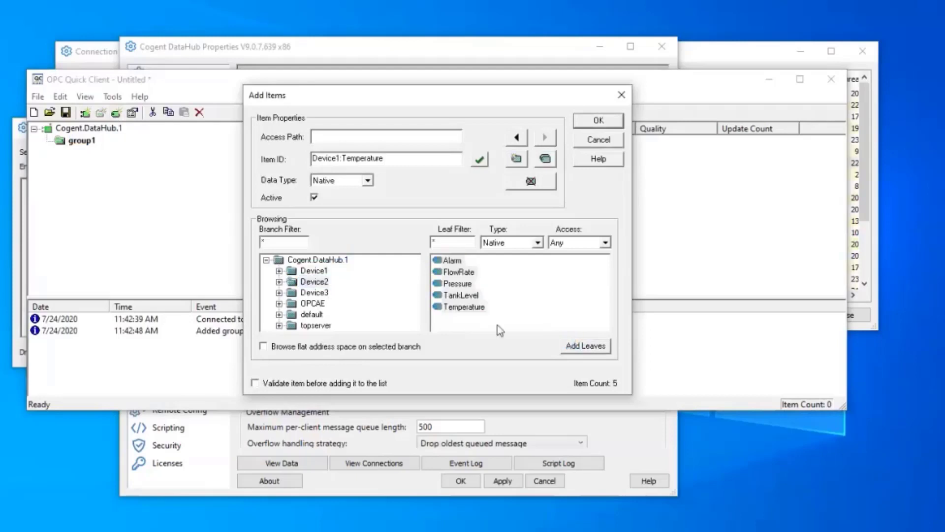
drag(497, 325, 438, 256)
click(586, 346)
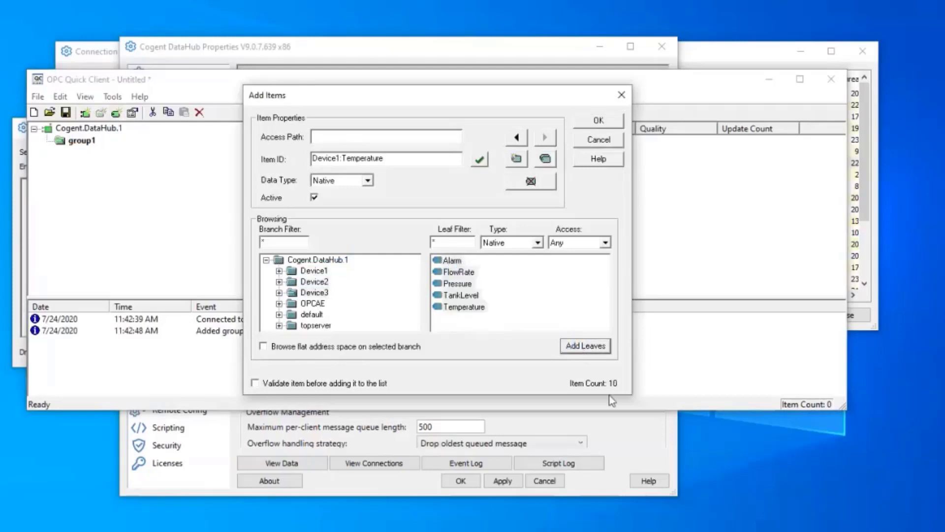
click(595, 123)
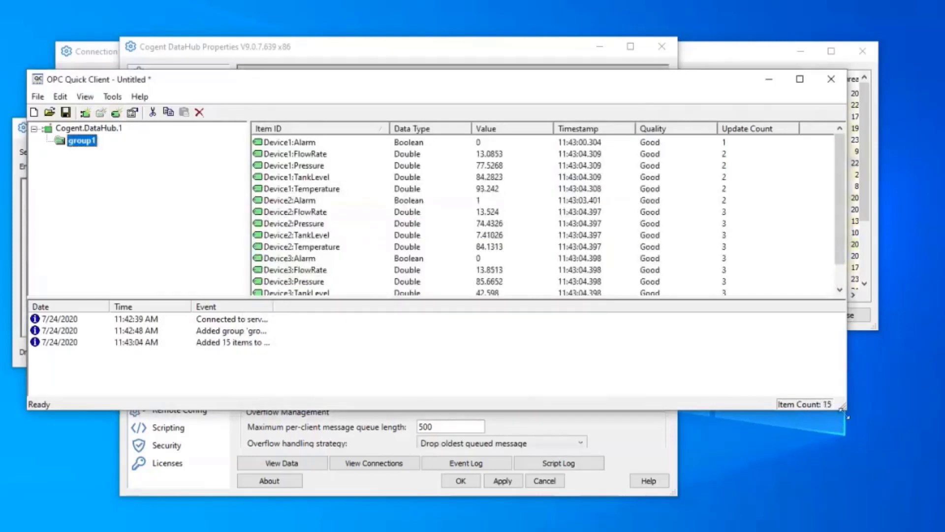
drag(845, 412, 937, 494)
drag(662, 316, 675, 398)
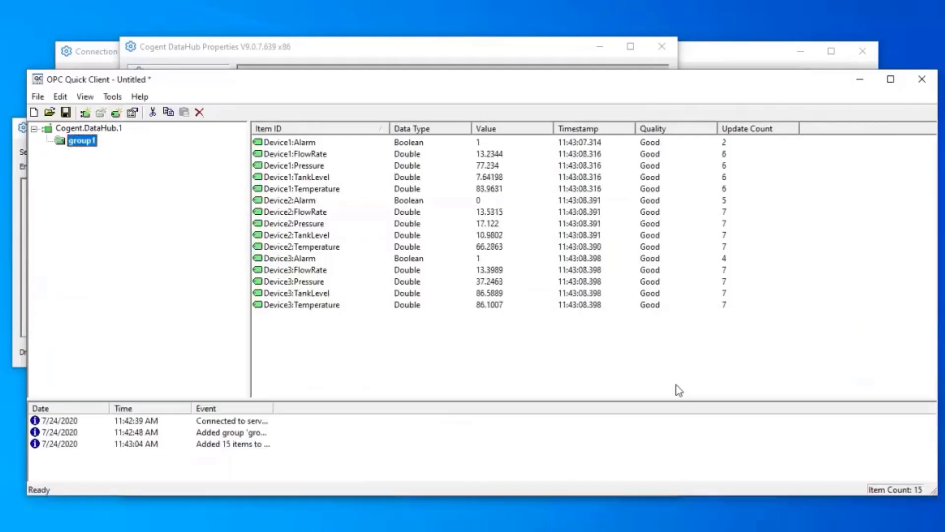